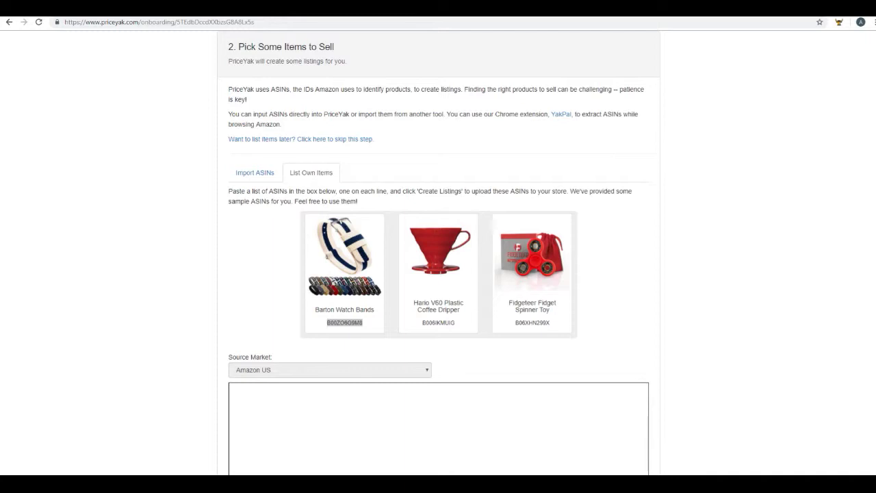
# Step: Switch to Amazon and copy the ASIN B005CWK0FG from the Hoover CleanPlus carpet cleaner's product information
pyautogui.hotkey('ctrl', 'Tab')
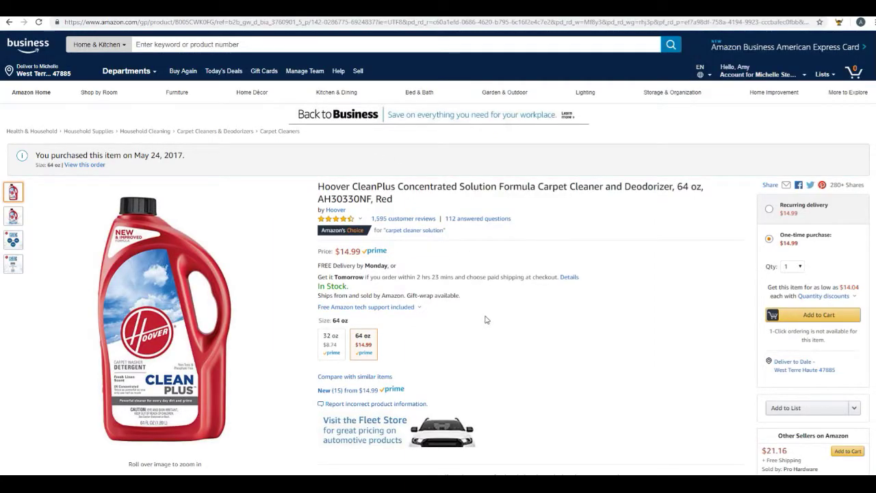
pyautogui.scroll(-3, 485, 320)
pyautogui.scroll(-4, 485, 319)
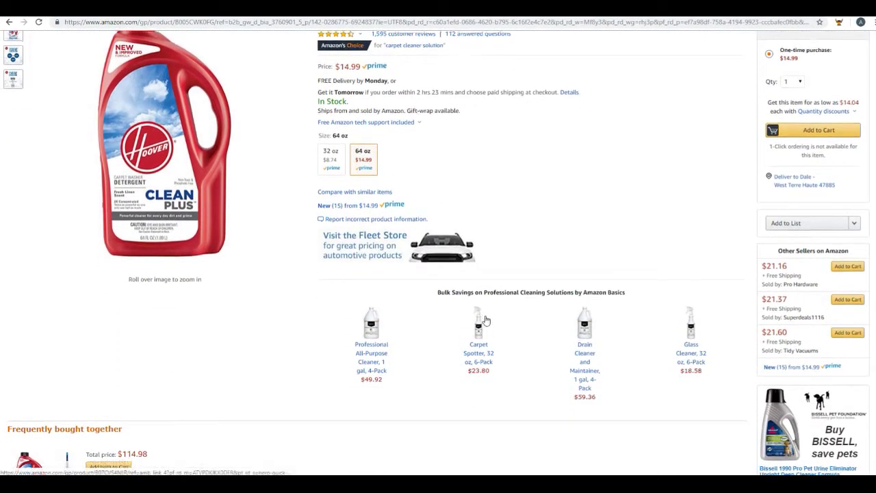
pyautogui.scroll(-8, 485, 320)
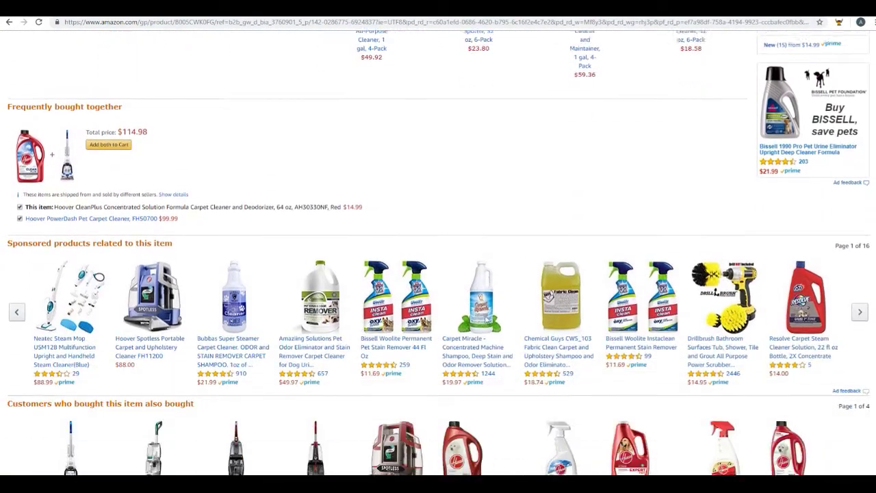
pyautogui.scroll(-7, 485, 320)
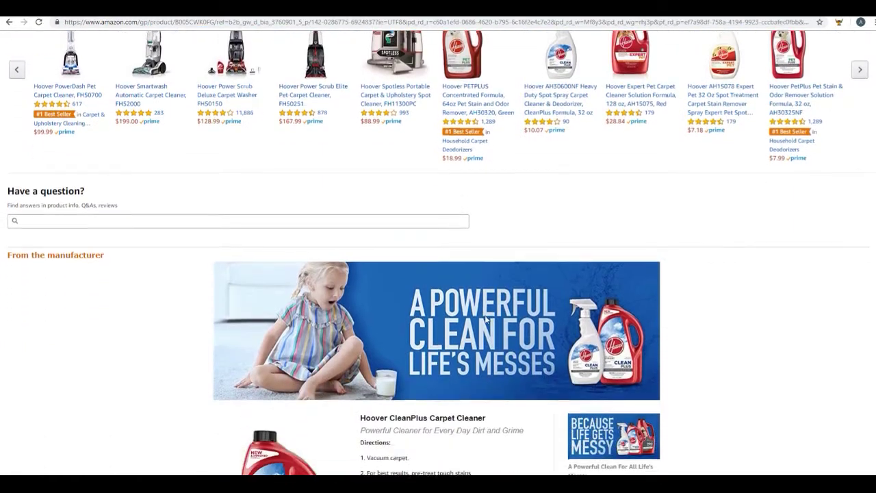
pyautogui.scroll(-3, 485, 316)
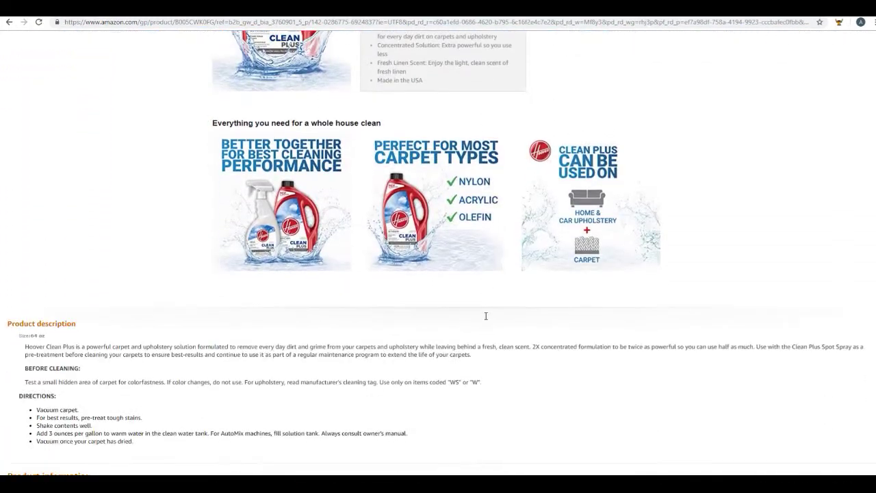
pyautogui.scroll(-2, 139, 357)
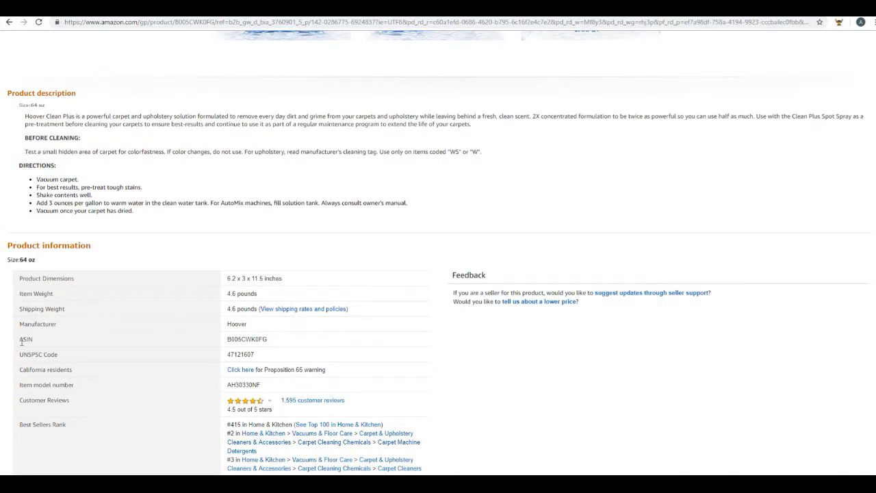
pyautogui.doubleClick(247, 340)
pyautogui.hotkey('ctrl', 'c')
# Step: Return to PriceYak and enter the ASIN B005CWK0FG on the first line of the own-items list
pyautogui.hotkey('ctrl', 'Tab')
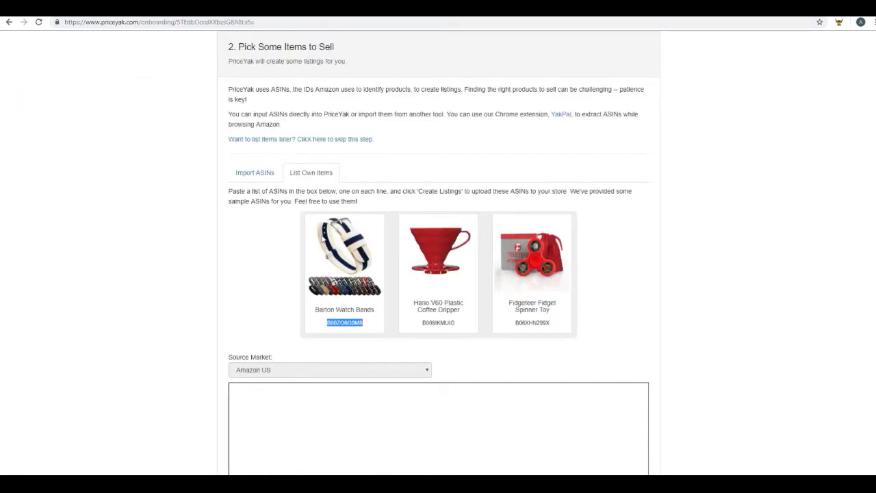
pyautogui.scroll(-3, 370, 407)
pyautogui.click(274, 331)
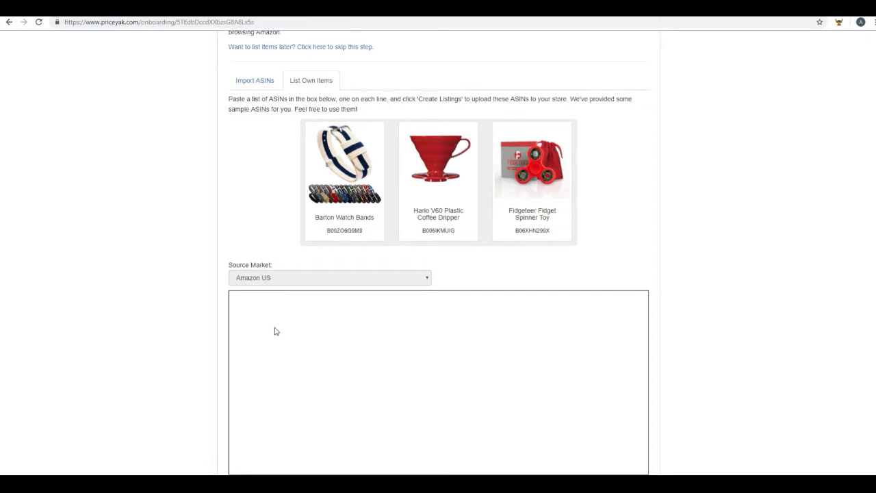
pyautogui.scroll(2, 275, 331)
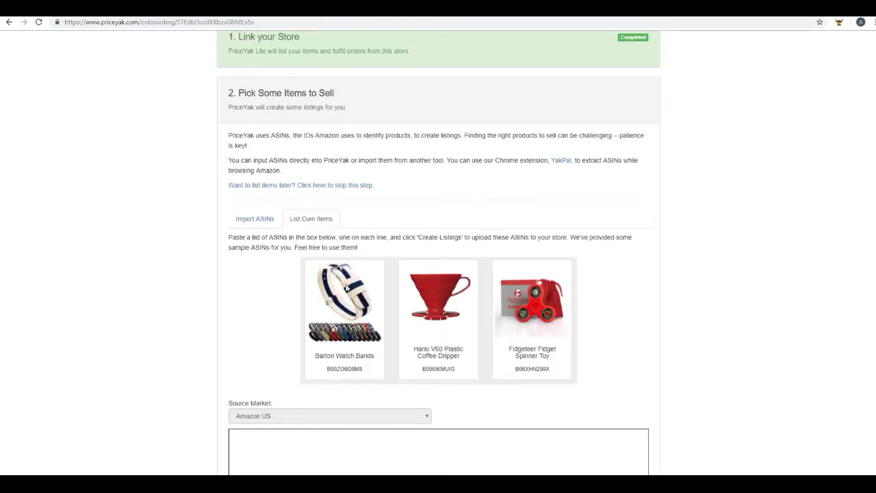
pyautogui.hotkey('ctrl', 'v')
pyautogui.scroll(-3, 309, 416)
pyautogui.scroll(-1, 327, 317)
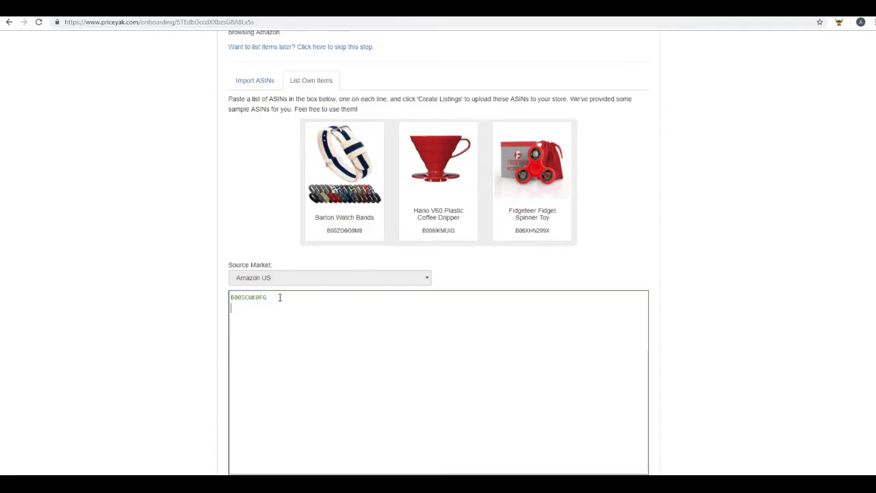
# Step: Switch to Amazon, go back to its home page and search for "coffee pots"
pyautogui.hotkey('ctrl', 'Tab')
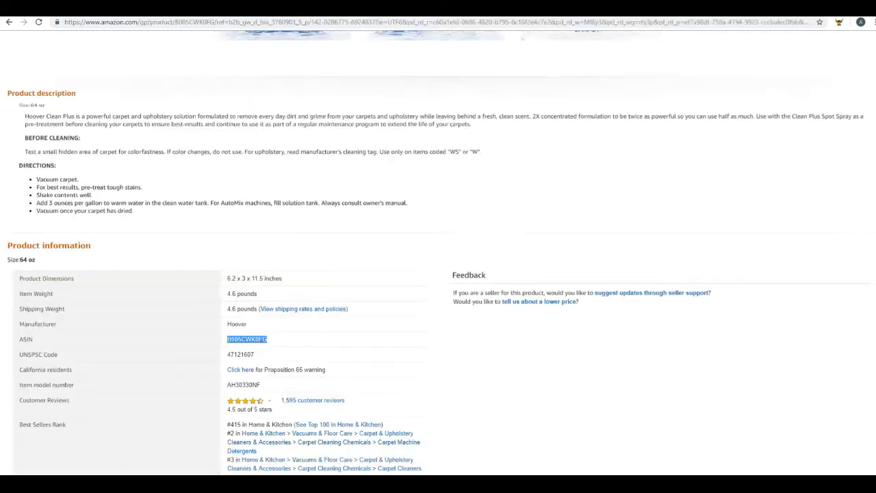
pyautogui.click(8, 22)
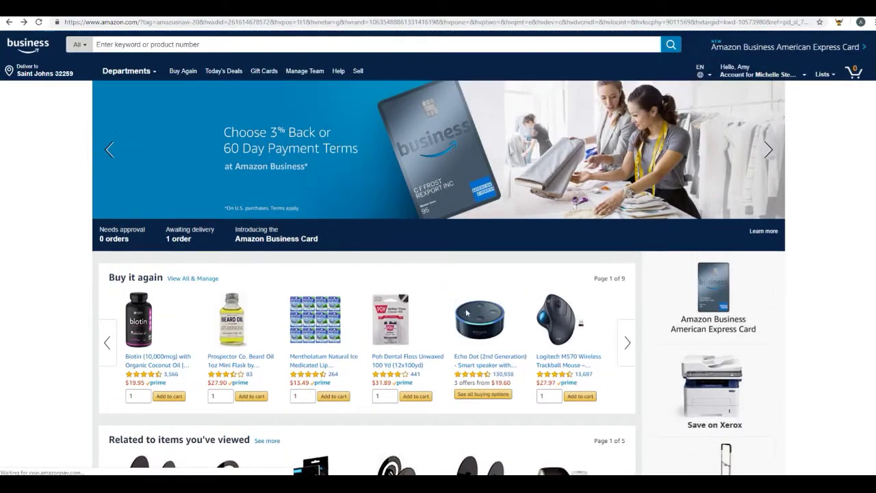
pyautogui.click(198, 45)
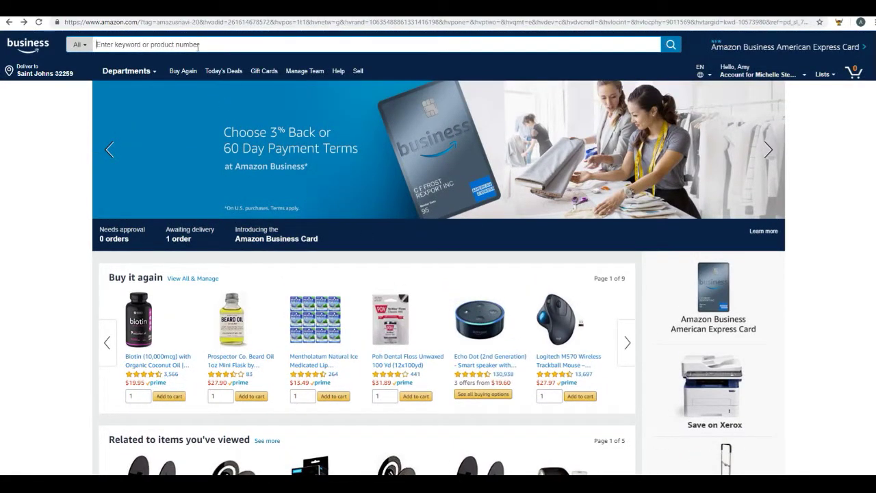
pyautogui.write('coffee pots')
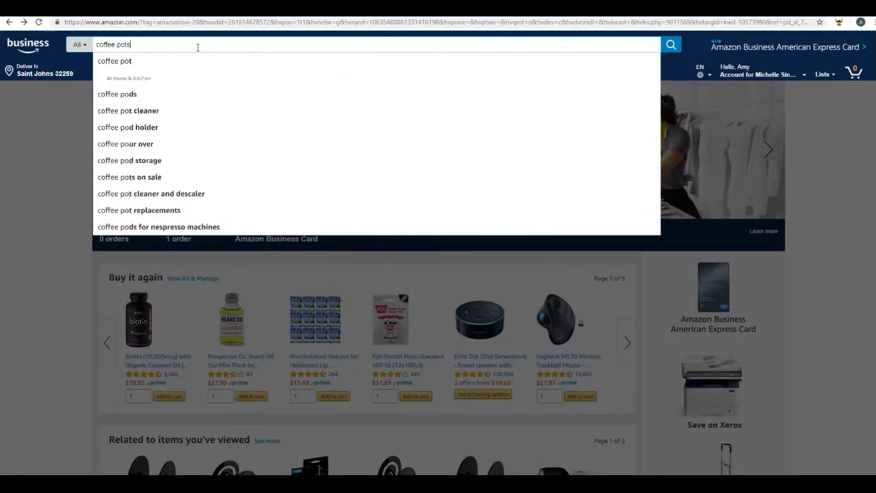
pyautogui.press('Return')
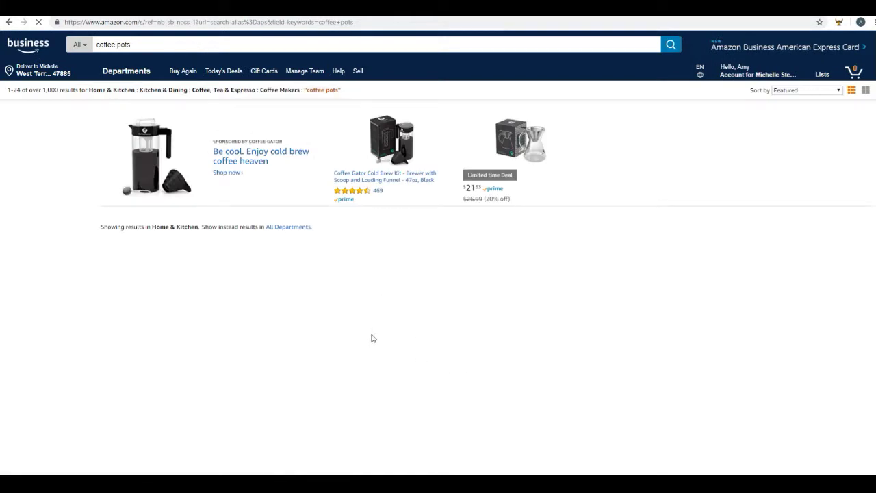
# Step: Open the Hamilton Beach (49976) FlexBrew Coffee Maker from the search results
pyautogui.scroll(-4, 373, 338)
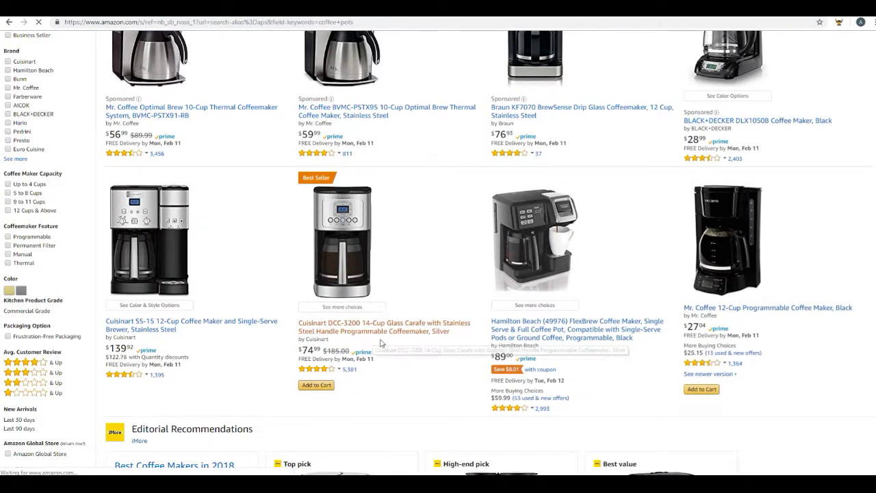
pyautogui.scroll(-3, 459, 187)
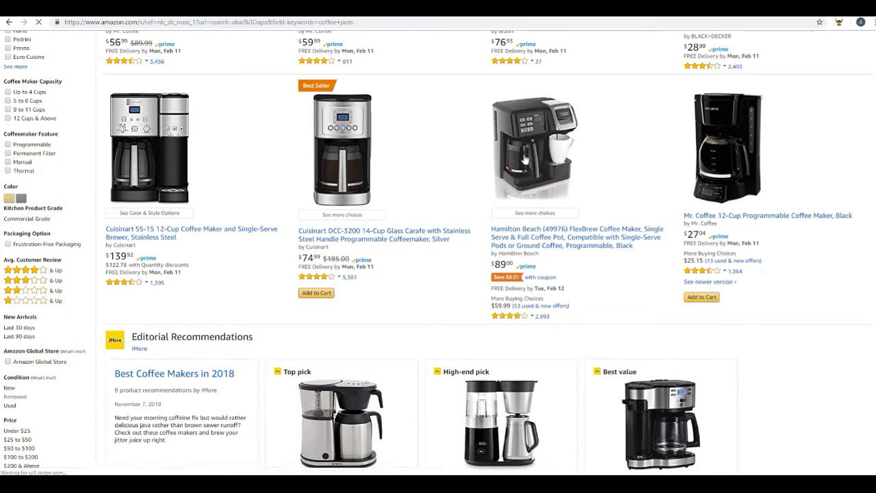
pyautogui.click(524, 160)
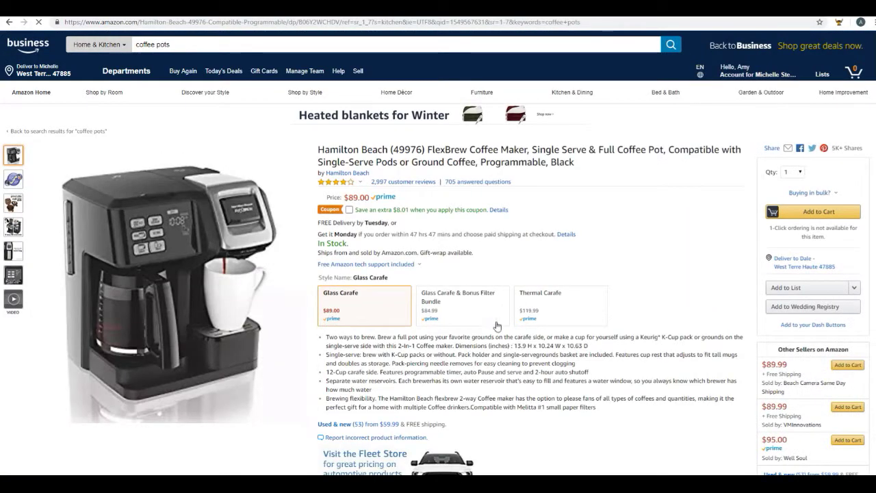
# Step: Copy the coffee maker's ASIN B06Y2WCHDV from its product information and add it to the ASIN list in PriceYak
pyautogui.scroll(-15, 411, 336)
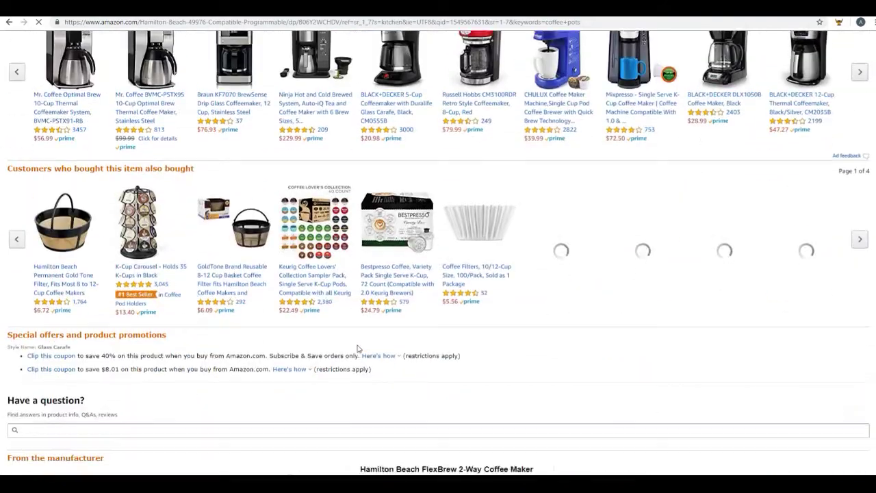
pyautogui.scroll(-10, 357, 349)
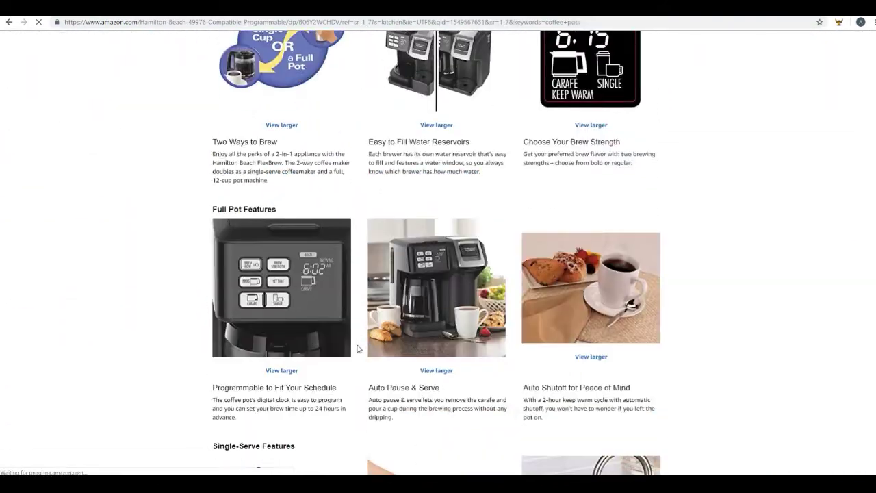
pyautogui.scroll(-12, 357, 349)
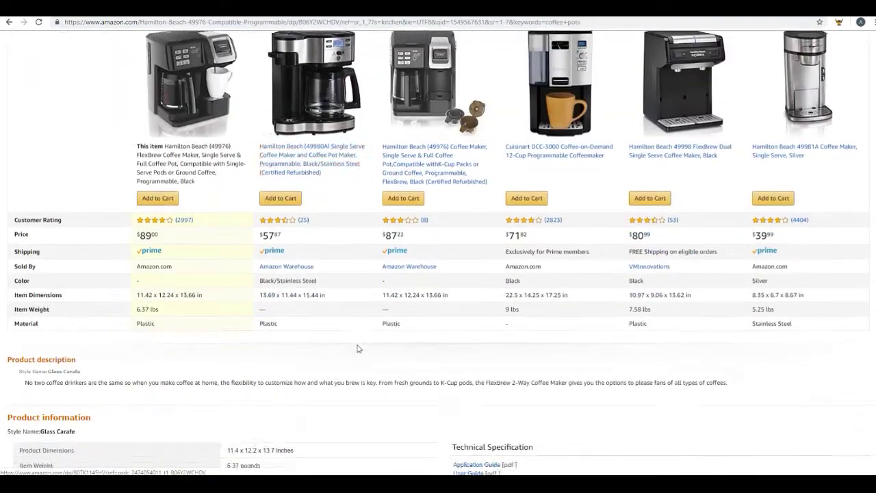
pyautogui.scroll(-3, 357, 349)
pyautogui.doubleClick(264, 286)
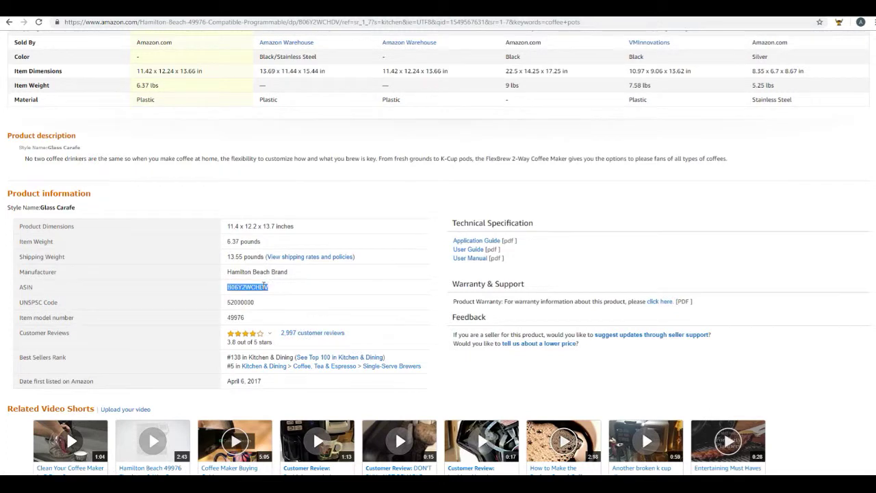
pyautogui.hotkey('ctrl', 'c')
pyautogui.hotkey('alt', 'Tab')
pyautogui.hotkey('ctrl', 'v')
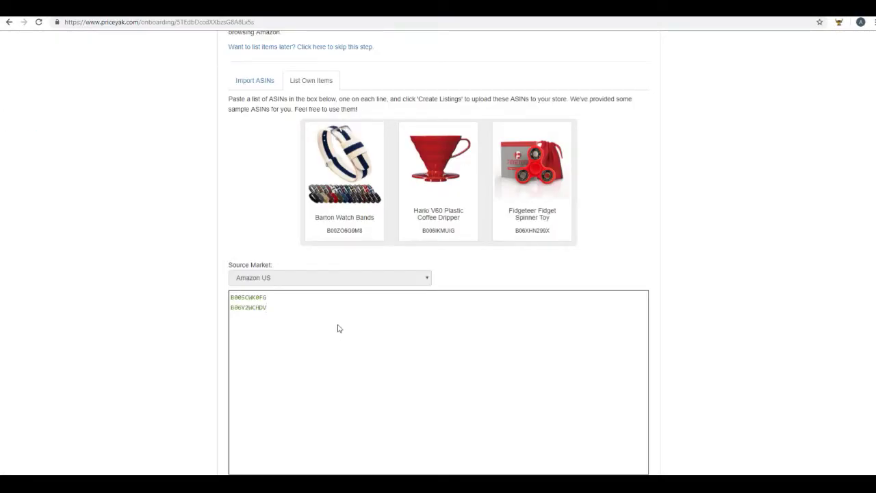
# Step: Return to the coffee pots results on Amazon and open the Mr. Coffee 12-Cup Coffee Maker, Black
pyautogui.hotkey('alt', 'Tab')
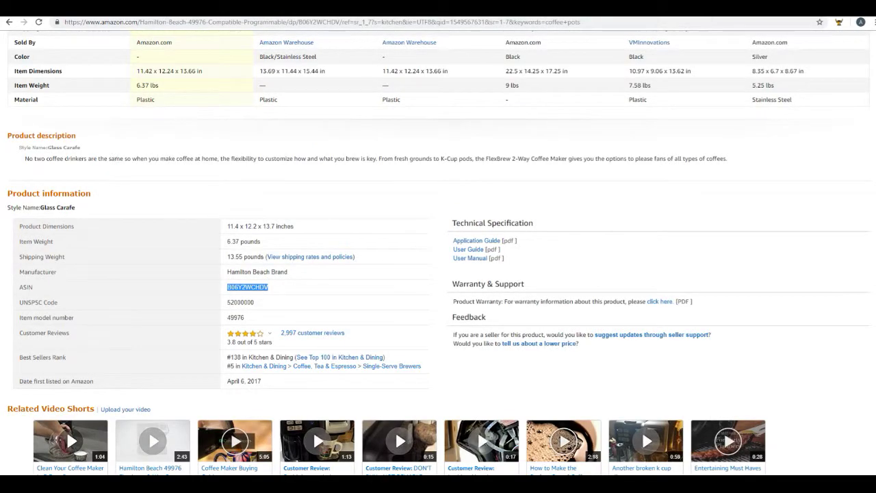
pyautogui.click(9, 22)
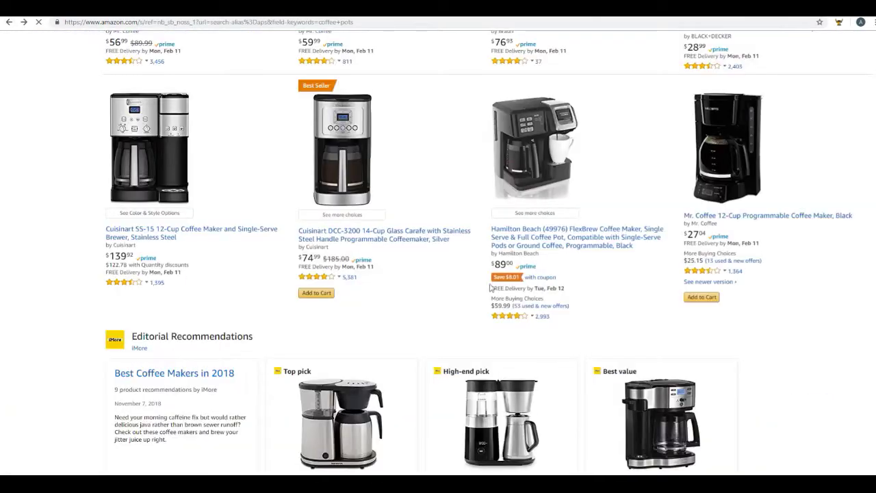
pyautogui.scroll(-15, 443, 282)
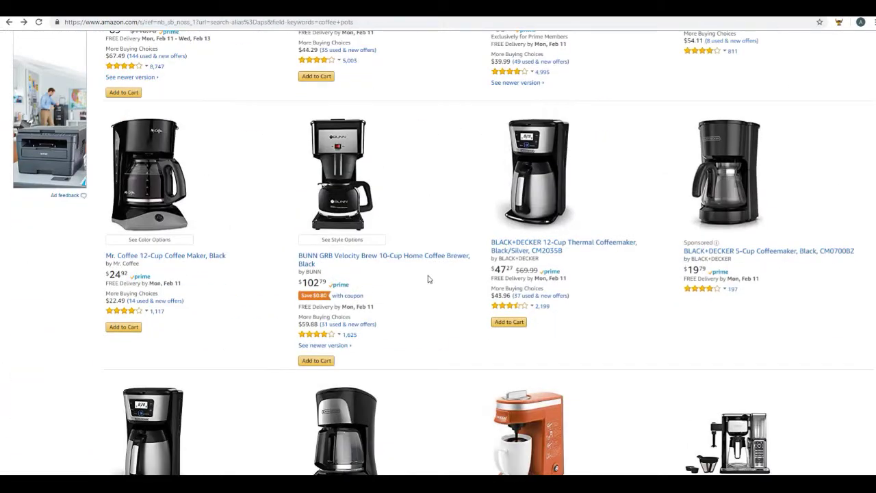
pyautogui.scroll(5, 431, 278)
pyautogui.scroll(-3, 431, 278)
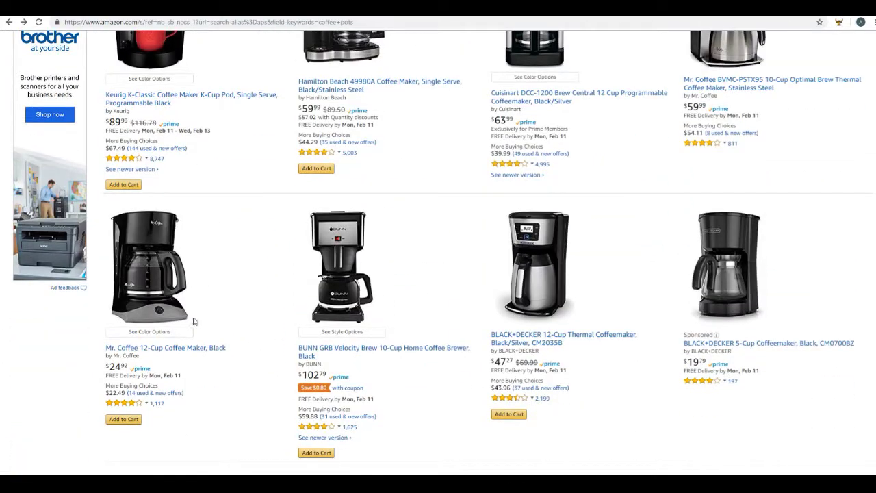
pyautogui.click(152, 260)
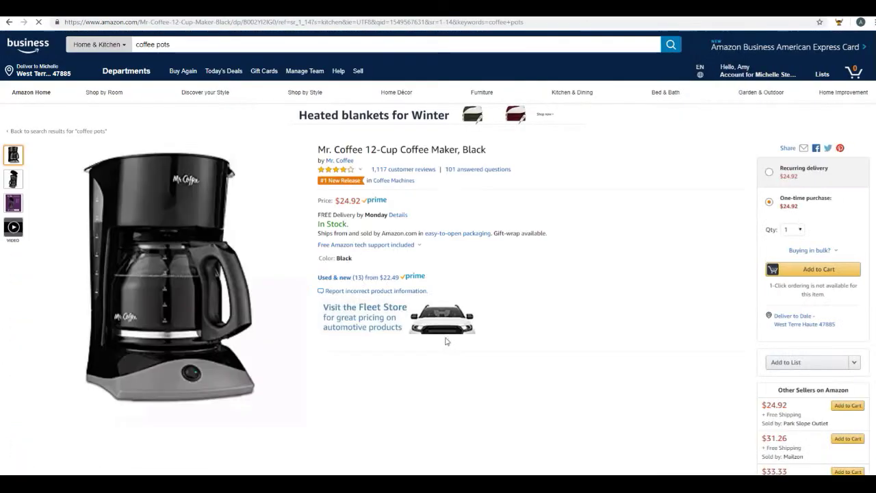
# Step: Select the ASIN B002YI2IG0 in the Mr. Coffee maker's additional product information for copying
pyautogui.scroll(-20, 357, 318)
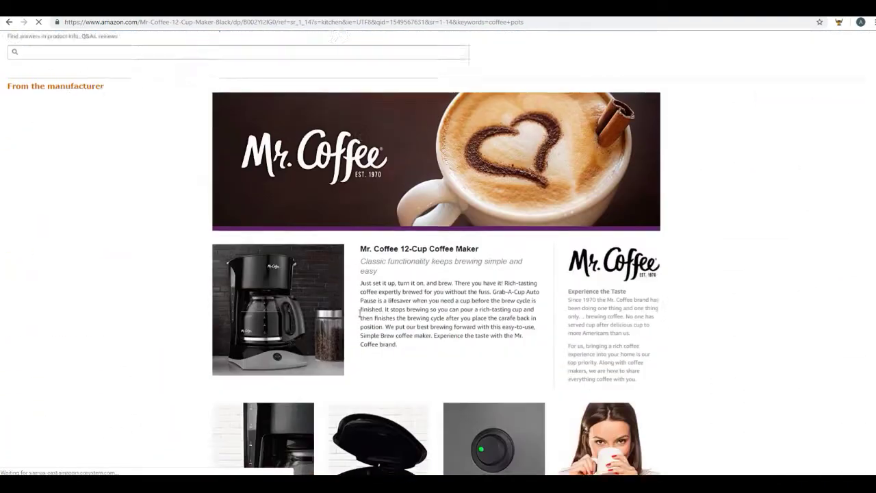
pyautogui.scroll(-13, 357, 316)
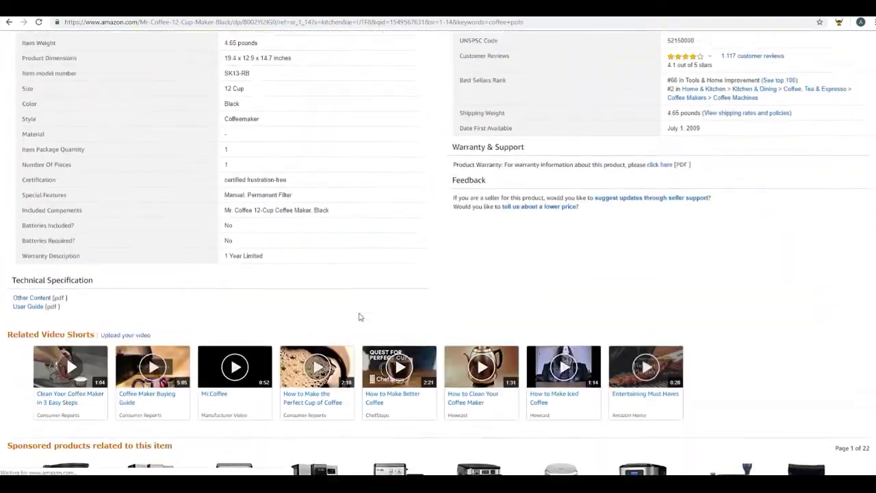
pyautogui.scroll(4, 689, 220)
pyautogui.doubleClick(683, 241)
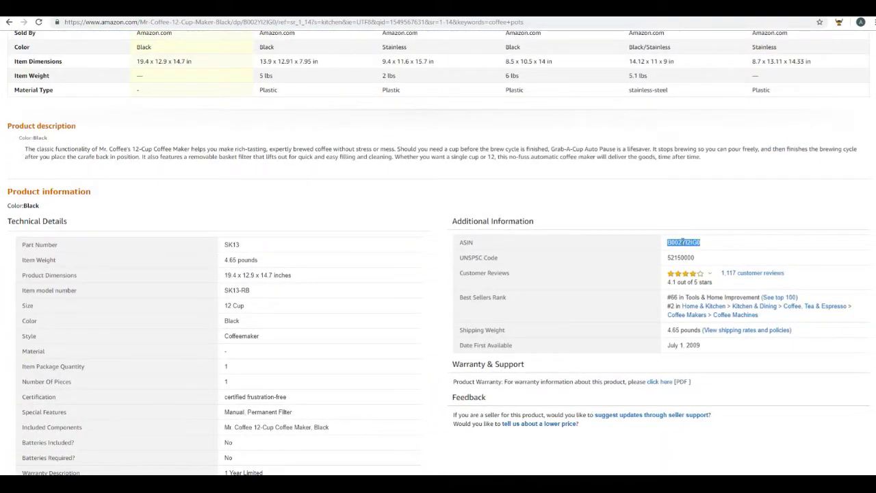
# Step: Add the ASIN B002YI2IG0 as the third line in PriceYak's list and submit the items for listing
pyautogui.hotkey('ctrl', 'Tab')
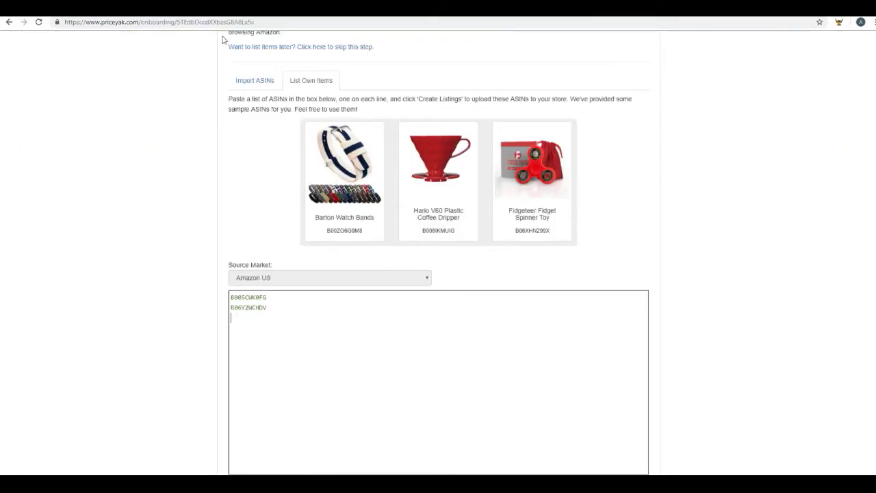
pyautogui.hotkey('ctrl', 'v')
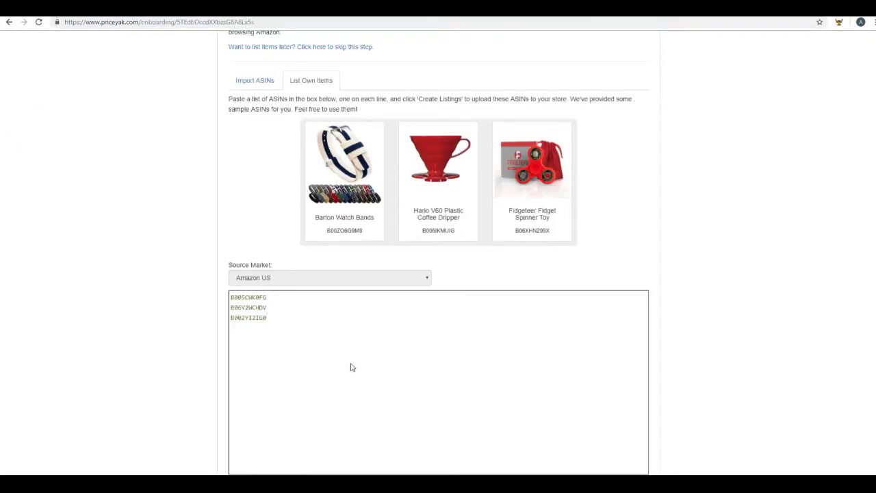
pyautogui.scroll(-1, 351, 367)
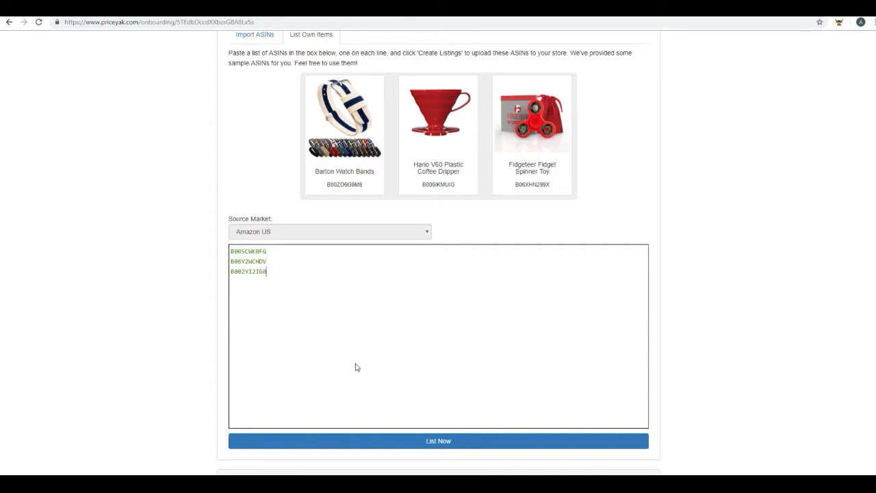
pyautogui.click(441, 443)
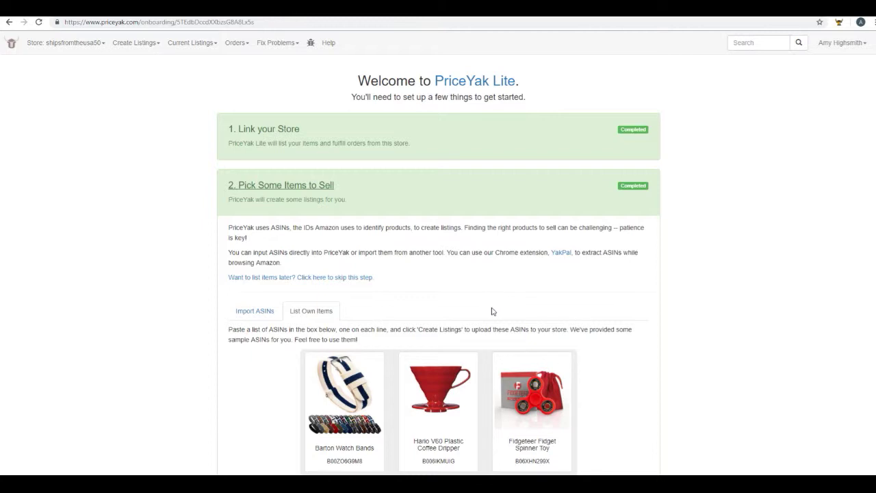
pyautogui.scroll(-3, 493, 310)
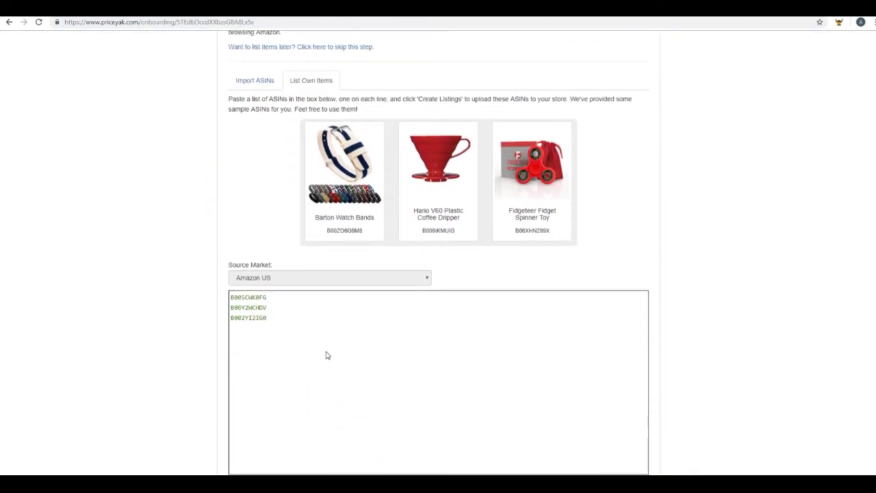
pyautogui.scroll(3, 327, 354)
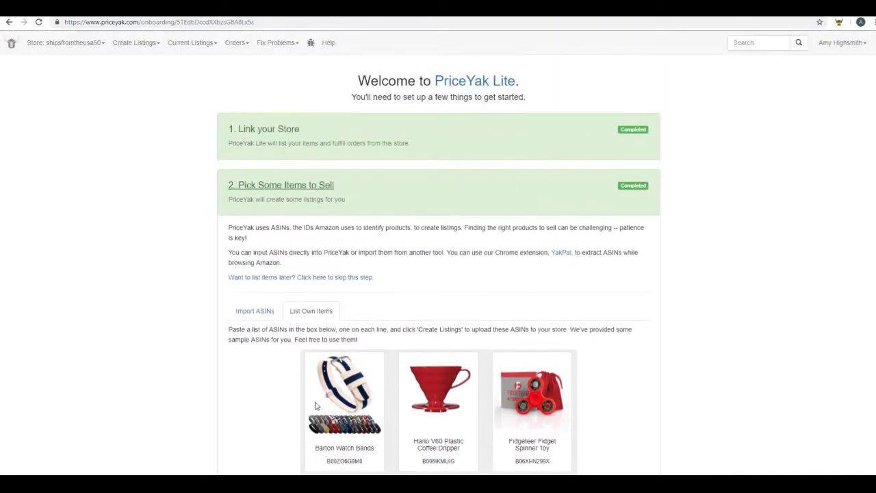
pyautogui.scroll(-3, 293, 347)
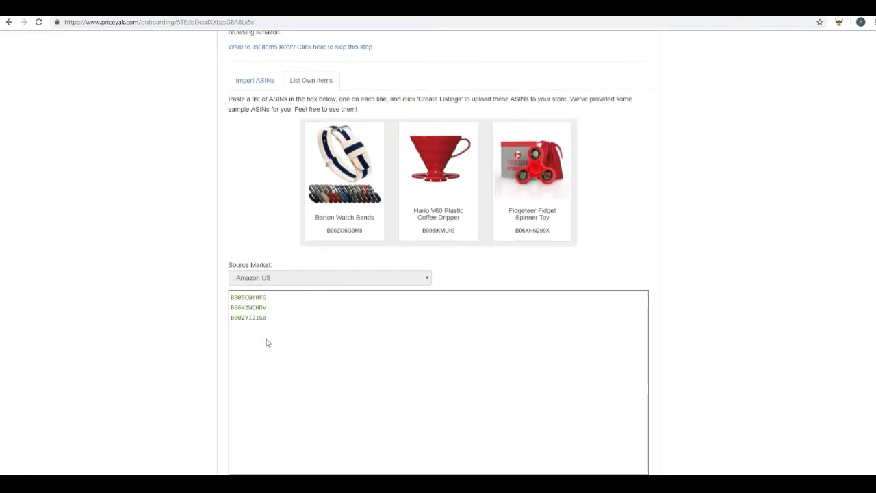
pyautogui.scroll(3, 267, 343)
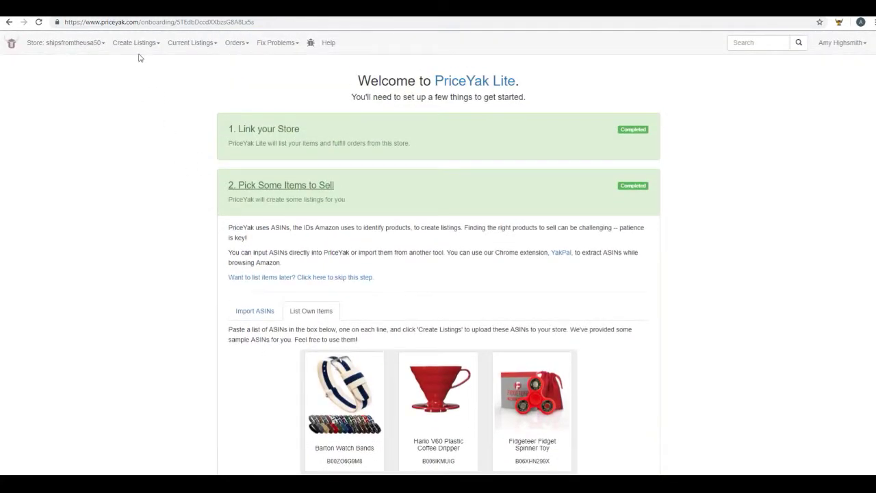
pyautogui.click(153, 44)
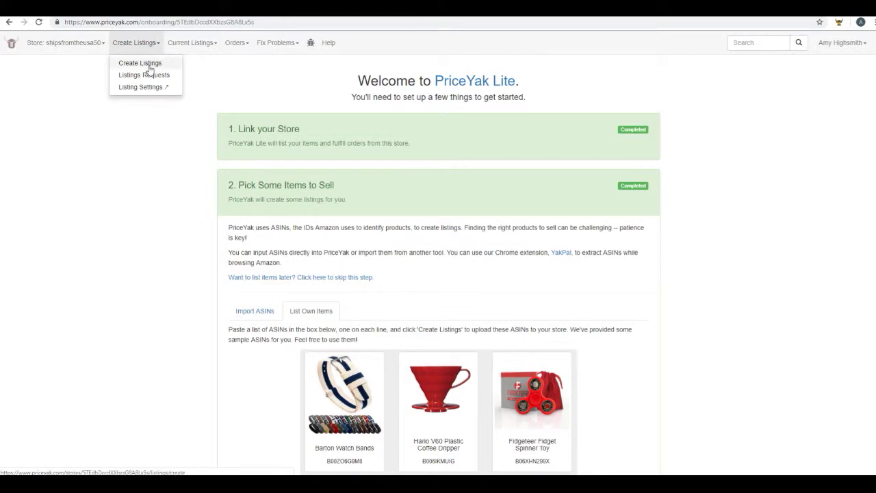
pyautogui.click(486, 197)
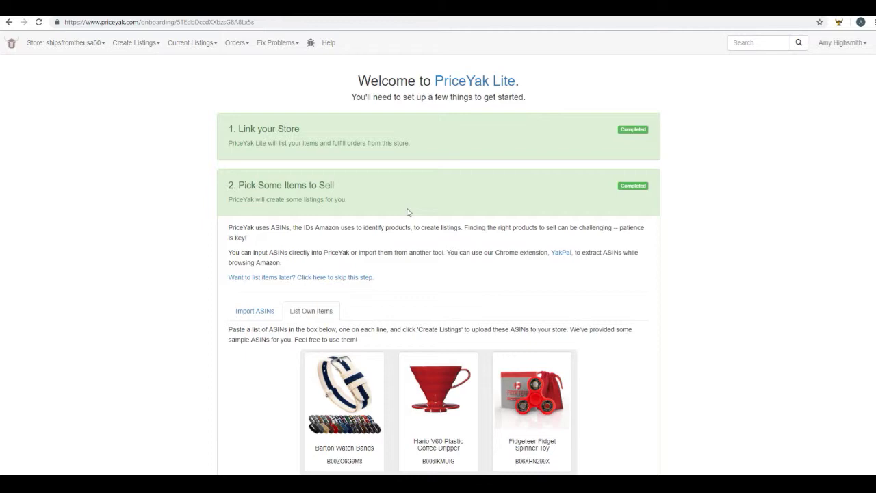
pyautogui.hotkey('ctrl', 'Tab')
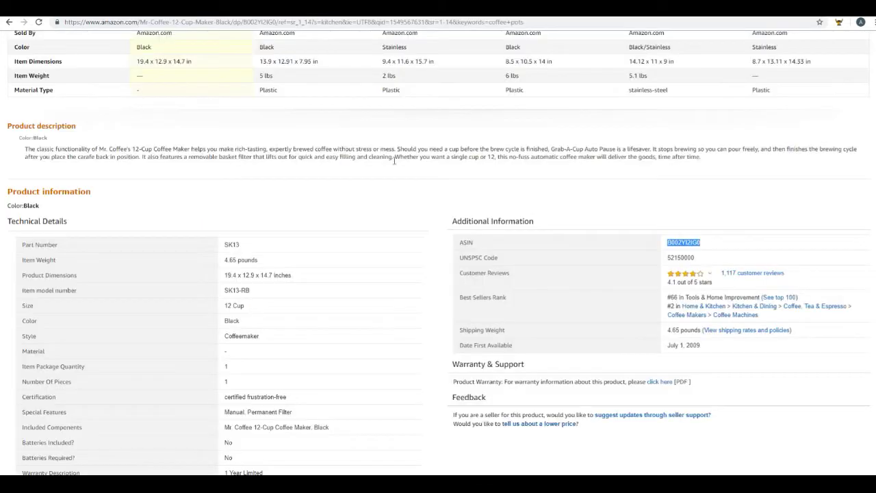
pyautogui.scroll(20, 405, 186)
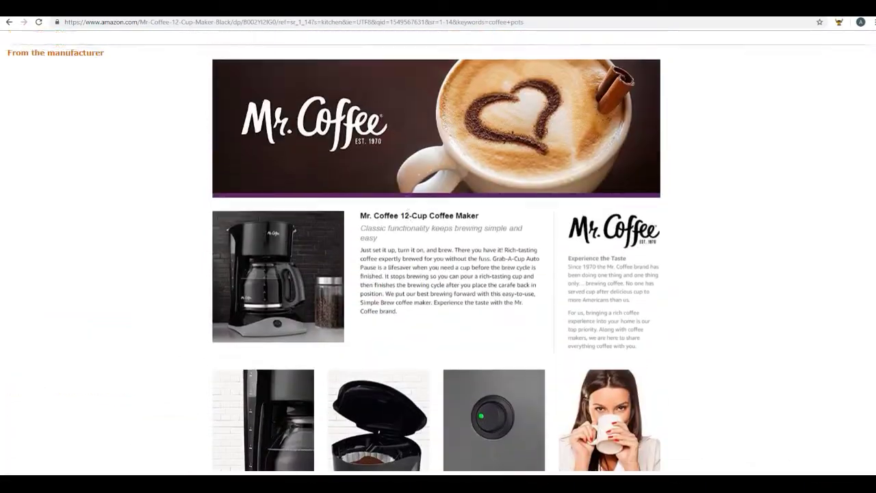
pyautogui.scroll(-15, 408, 196)
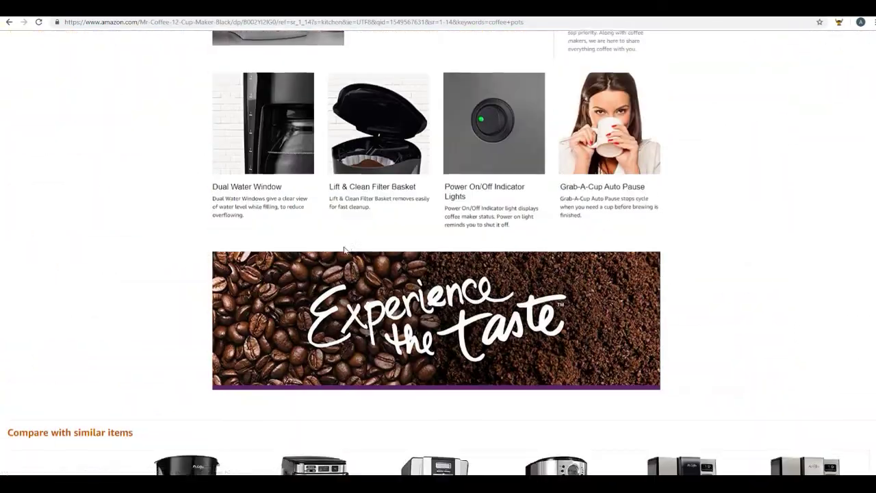
pyautogui.scroll(-6, 344, 253)
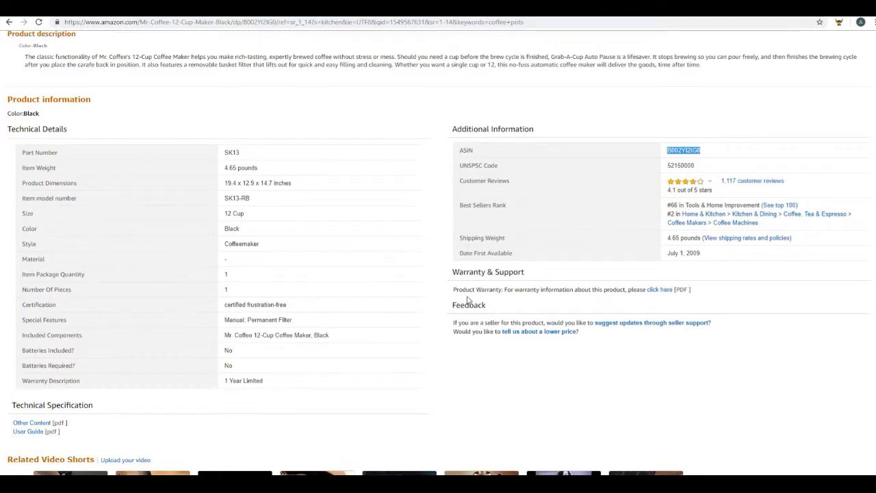
pyautogui.scroll(2, 468, 300)
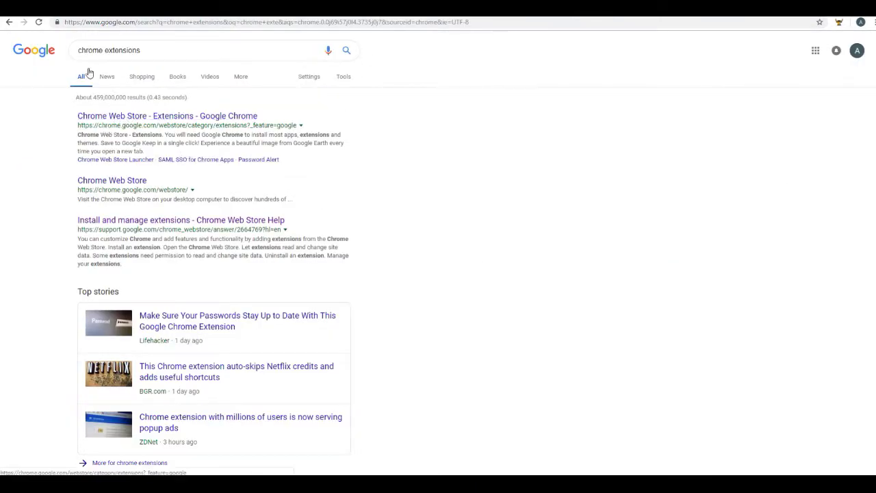
# Step: Open the Chrome Web Store's extensions page from the Google results and search the store for priceyak
pyautogui.click(151, 118)
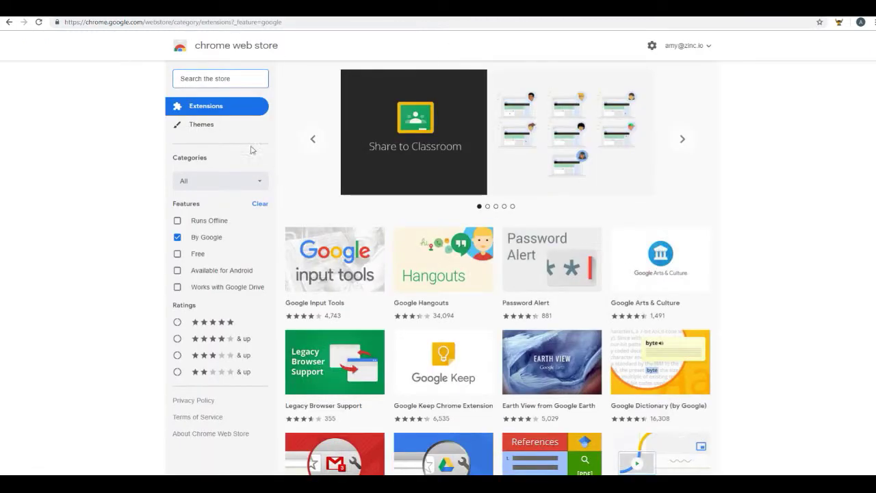
pyautogui.write('priceyak')
pyautogui.press('Return')
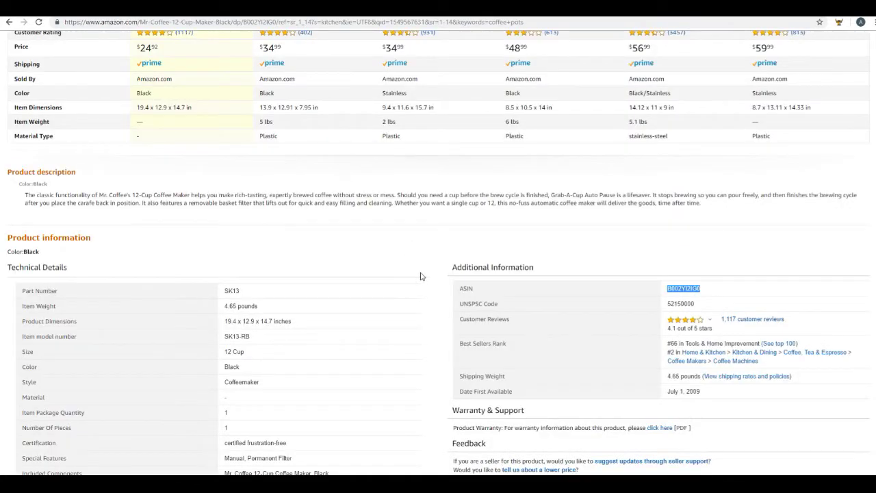
# Step: Return to the Mr. Coffee product page on Amazon and search Home & Kitchen for beach towels
pyautogui.scroll(10, 420, 276)
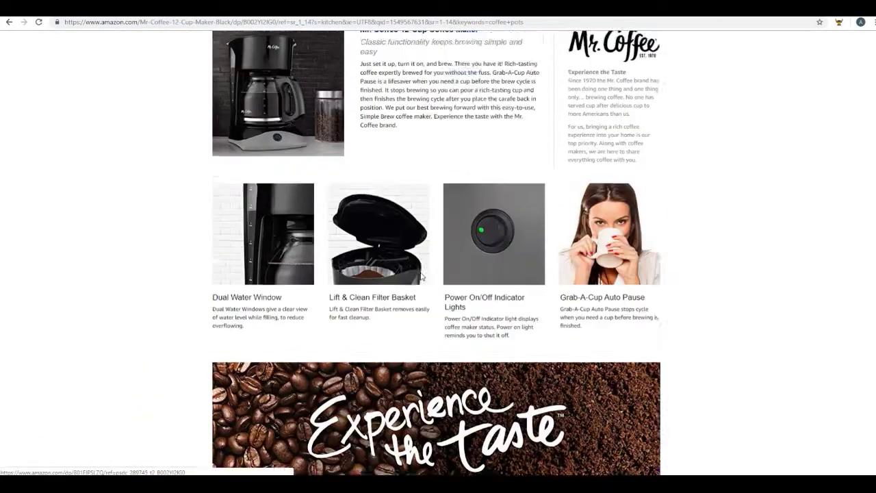
pyautogui.scroll(15, 420, 276)
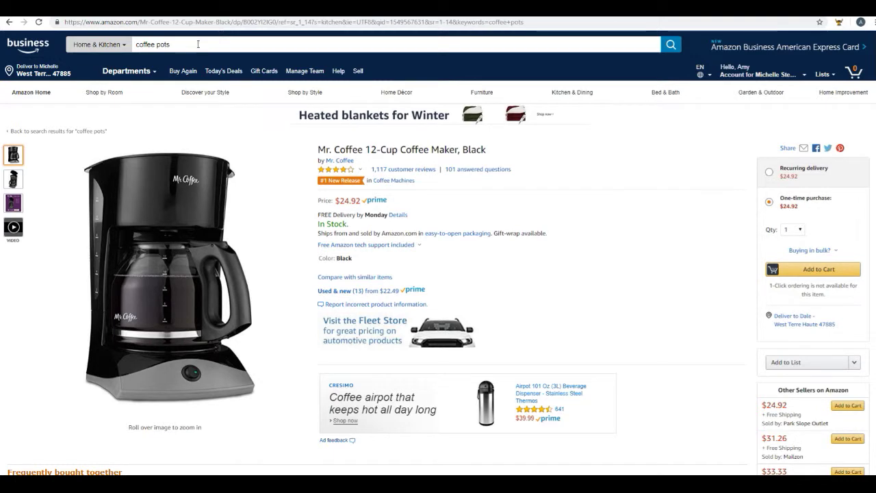
pyautogui.doubleClick(198, 43)
pyautogui.tripleClick(198, 44)
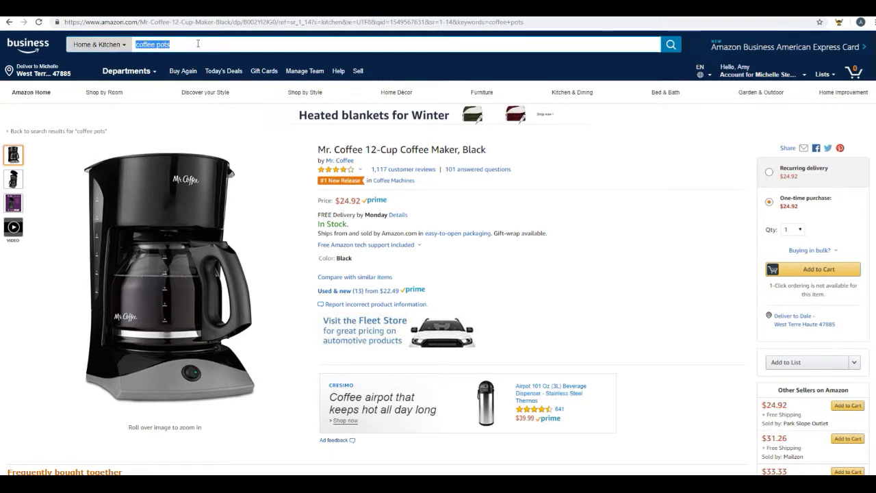
pyautogui.write('beach tow')
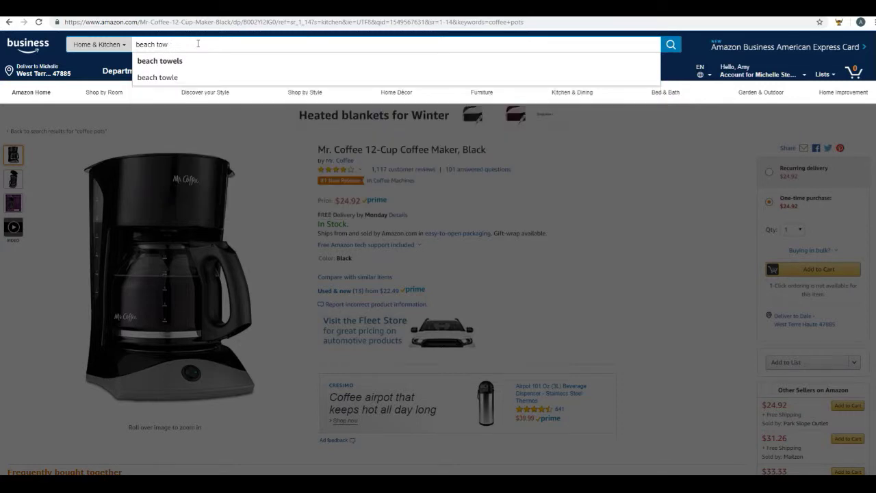
pyautogui.write('leerl')
pyautogui.write('ls')
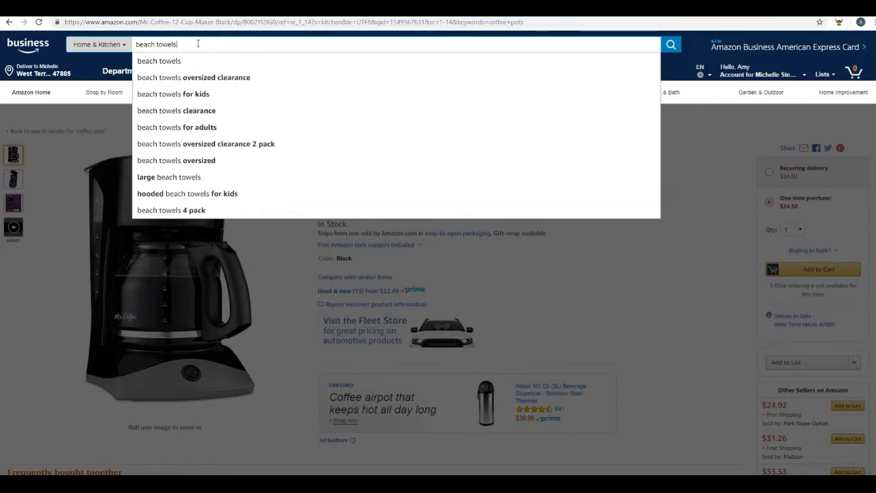
pyautogui.press('Return')
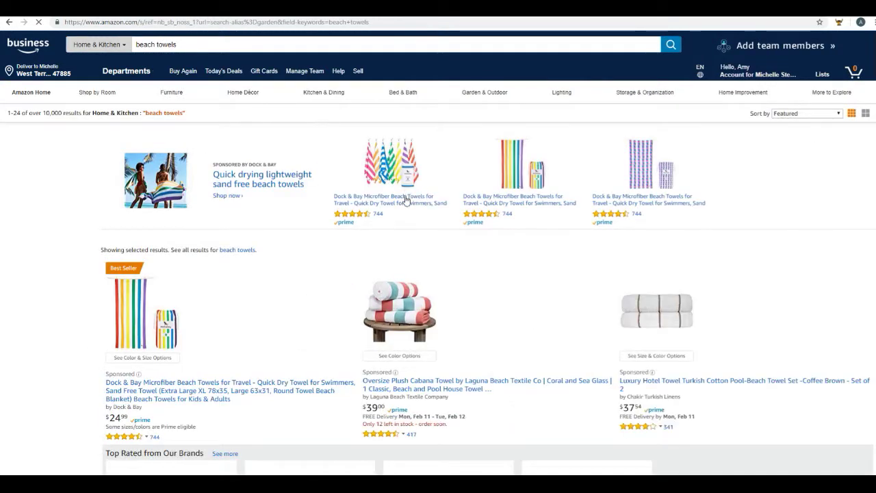
# Step: Filter the beach towel results to Prime-eligible items with an average customer review of 4 stars and up
pyautogui.scroll(-2, 404, 198)
pyautogui.scroll(-1, 536, 281)
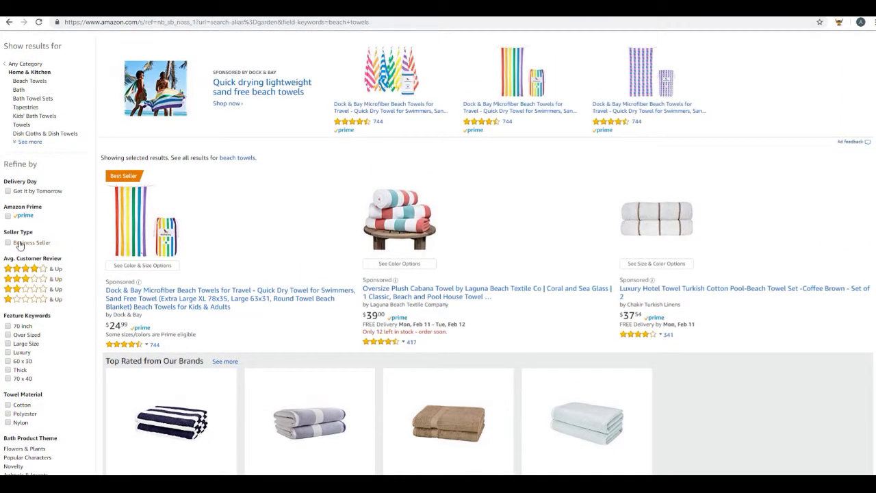
pyautogui.click(7, 217)
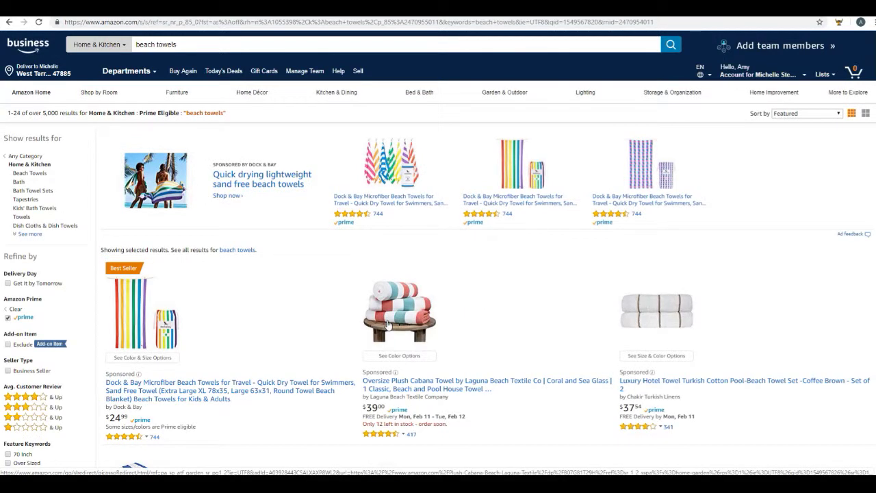
pyautogui.scroll(-5, 388, 324)
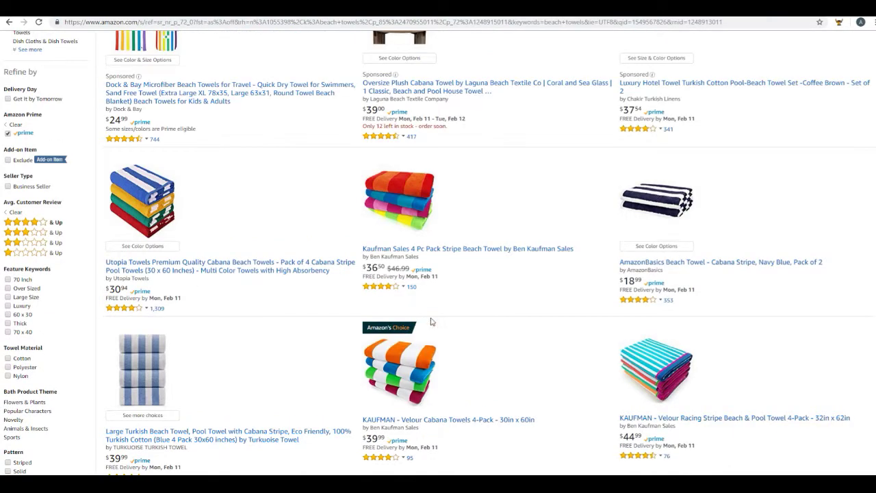
# Step: Show YakPal's ItemID Grabber on the beach towel results and load the item IDs from the page
pyautogui.scroll(-10, 430, 319)
pyautogui.scroll(-5, 432, 320)
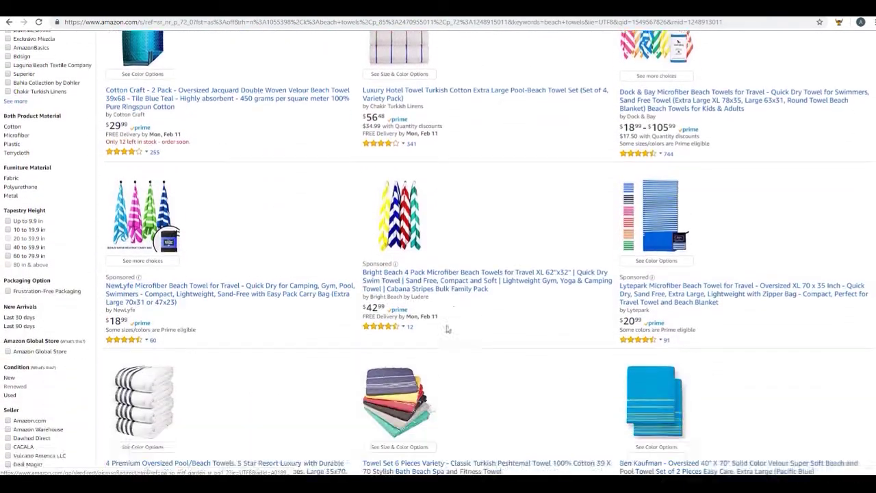
pyautogui.scroll(-6, 438, 338)
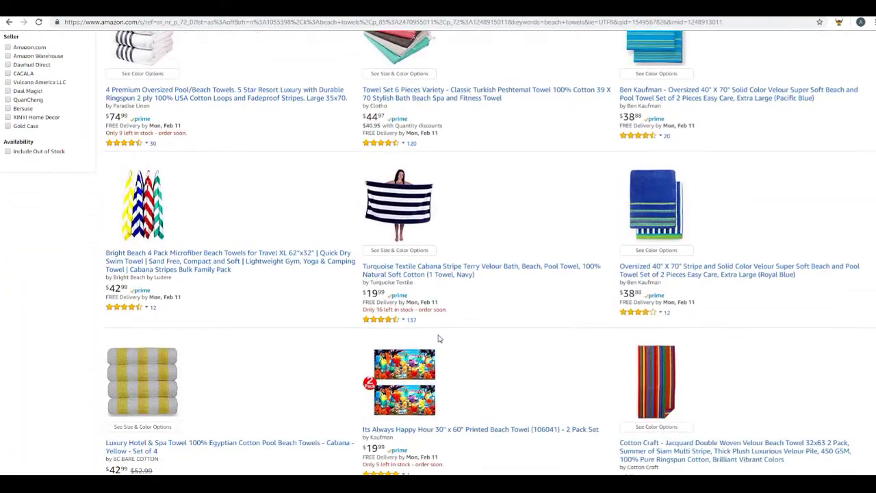
pyautogui.scroll(-7, 452, 342)
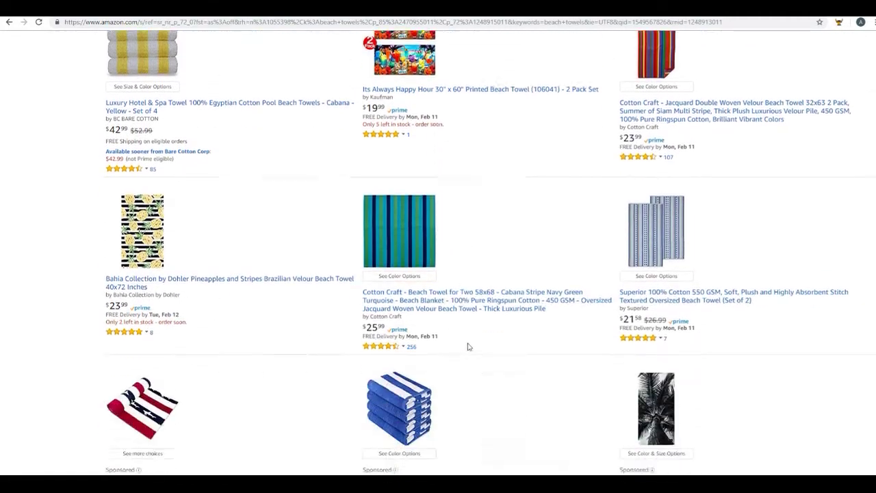
pyautogui.scroll(10, 469, 347)
pyautogui.scroll(4, 468, 347)
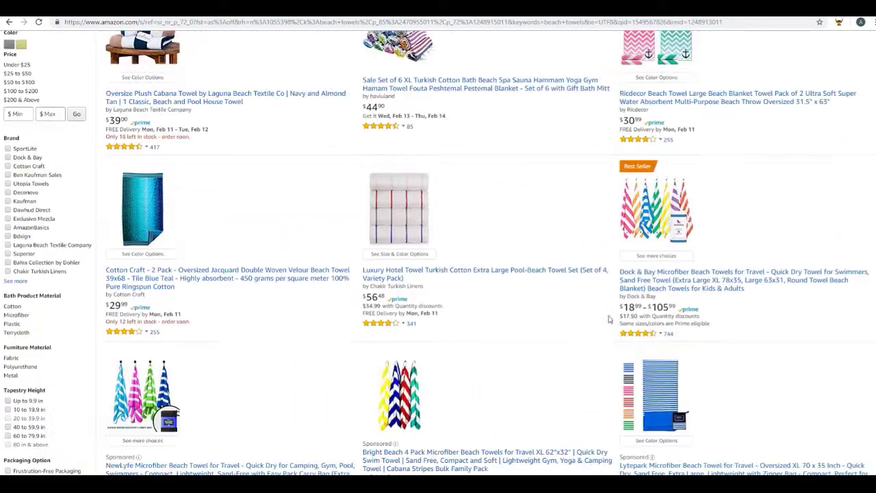
pyautogui.click(839, 24)
pyautogui.scroll(1, 794, 250)
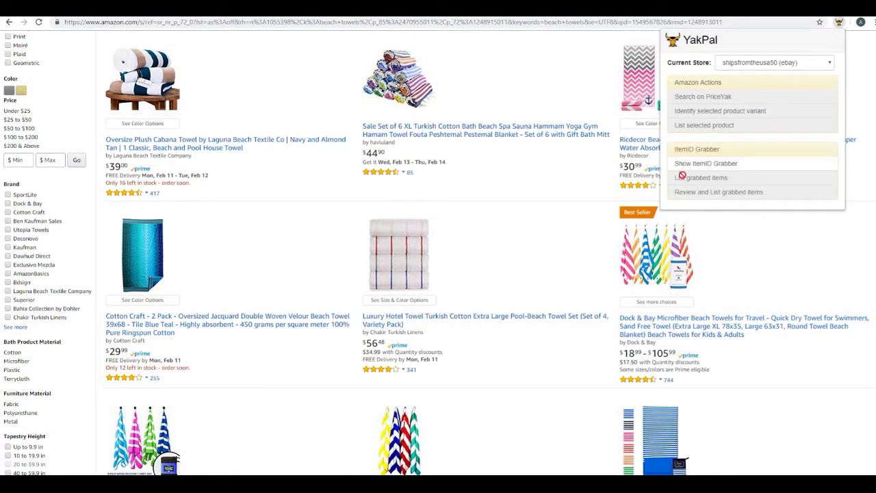
pyautogui.click(688, 164)
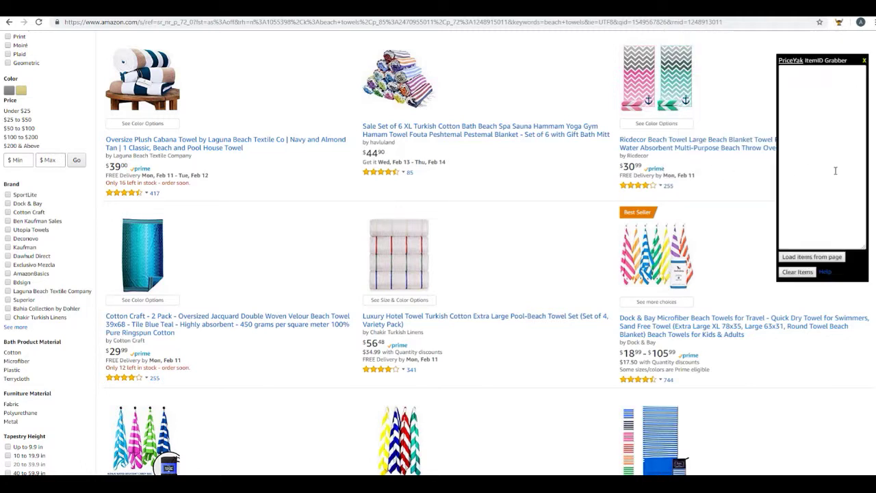
pyautogui.click(787, 259)
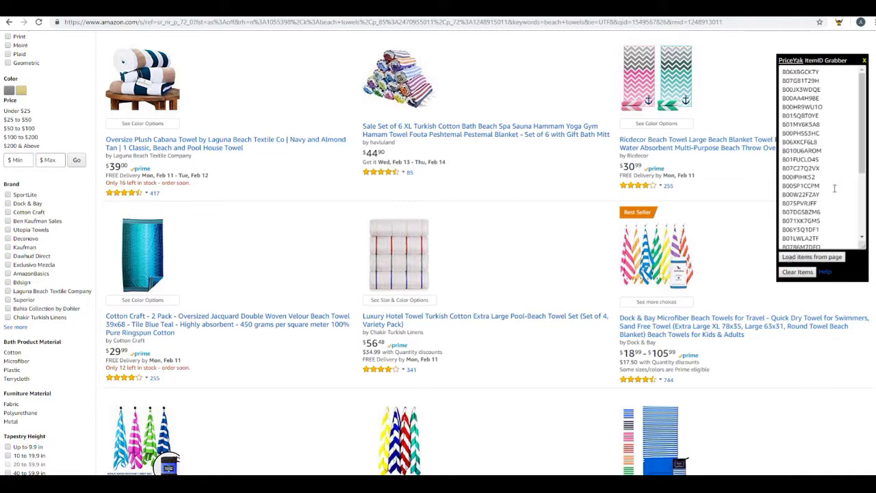
# Step: Select all the grabbed ASINs in the ItemID Grabber for copying, leaving out the final null entry
pyautogui.moveTo(861, 101)
pyautogui.mouseDown()
pyautogui.moveTo(863, 155)
pyautogui.moveTo(861, 101)
pyautogui.mouseUp()
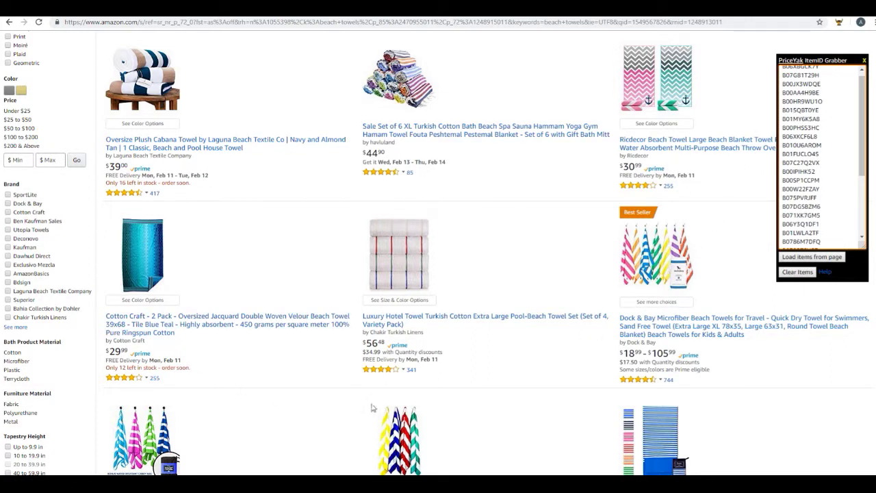
pyautogui.scroll(2, 814, 150)
pyautogui.moveTo(783, 71); pyautogui.dragTo(838, 168)
pyautogui.moveTo(783, 71); pyautogui.dragTo(835, 230)
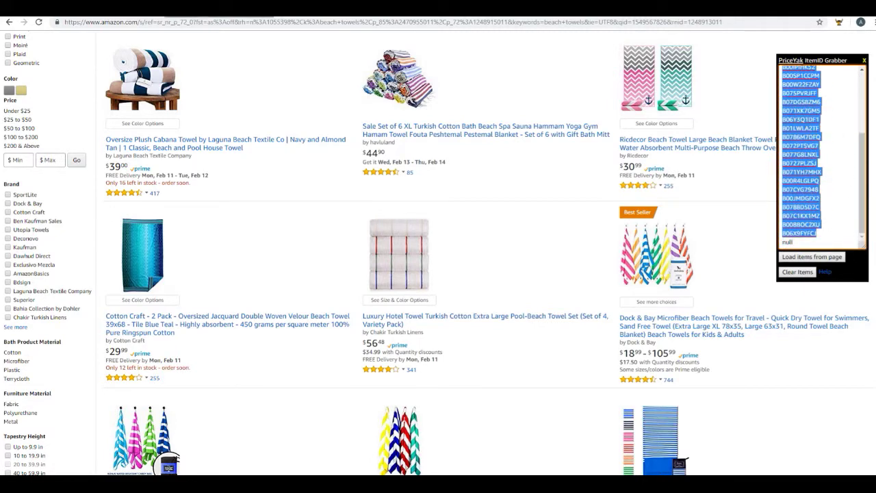
# Step: Replace the three ASINs in PriceYak's list with the copied beach towel ASINs and submit them for listing
pyautogui.hotkey('ctrl', 'Tab')
pyautogui.scroll(-3, 368, 249)
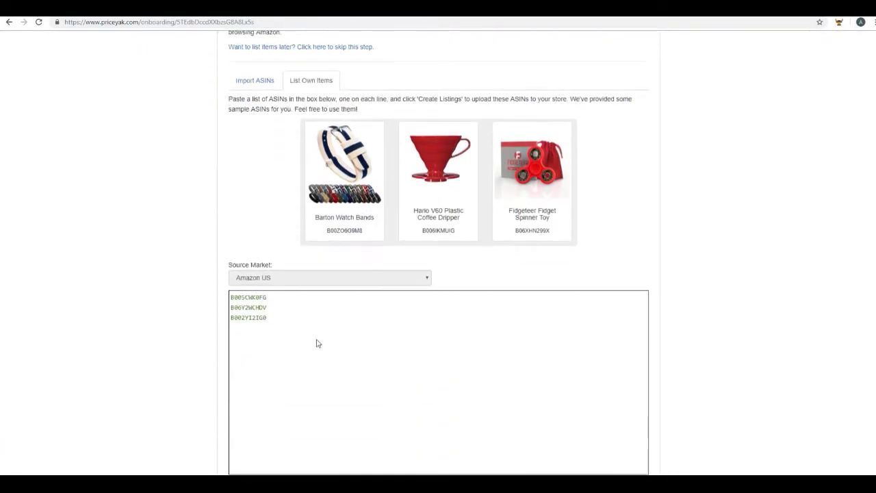
pyautogui.moveTo(319, 342); pyautogui.dragTo(224, 295)
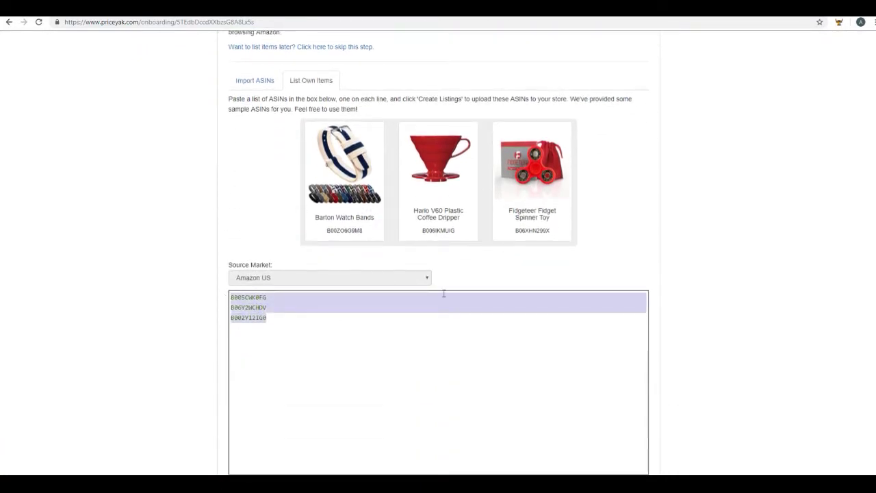
pyautogui.hotkey('ctrl', 'v')
pyautogui.scroll(-2, 454, 207)
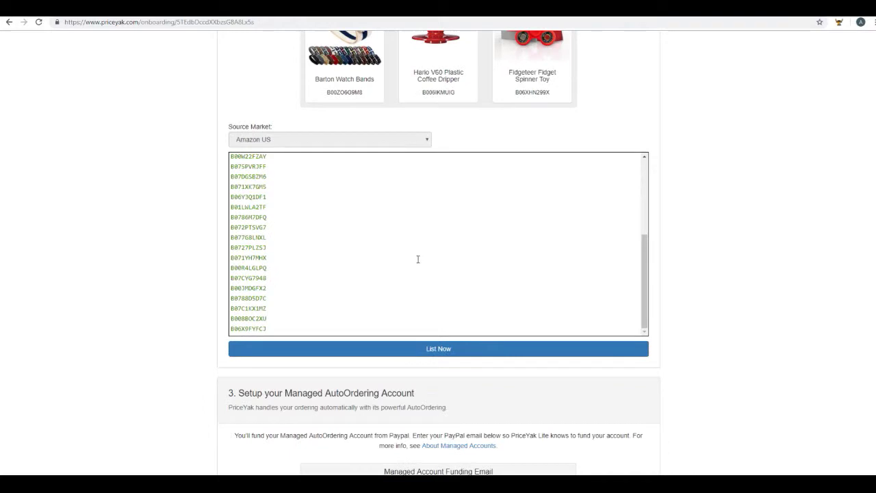
pyautogui.scroll(3, 425, 318)
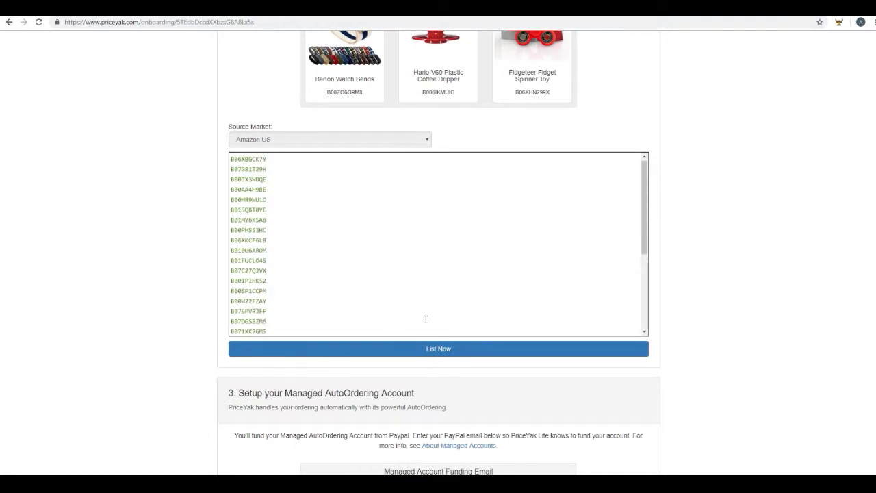
pyautogui.click(432, 350)
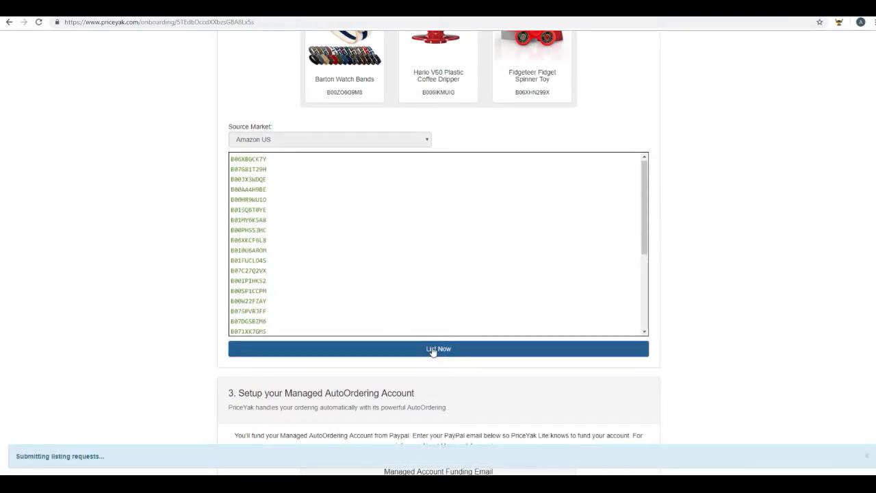